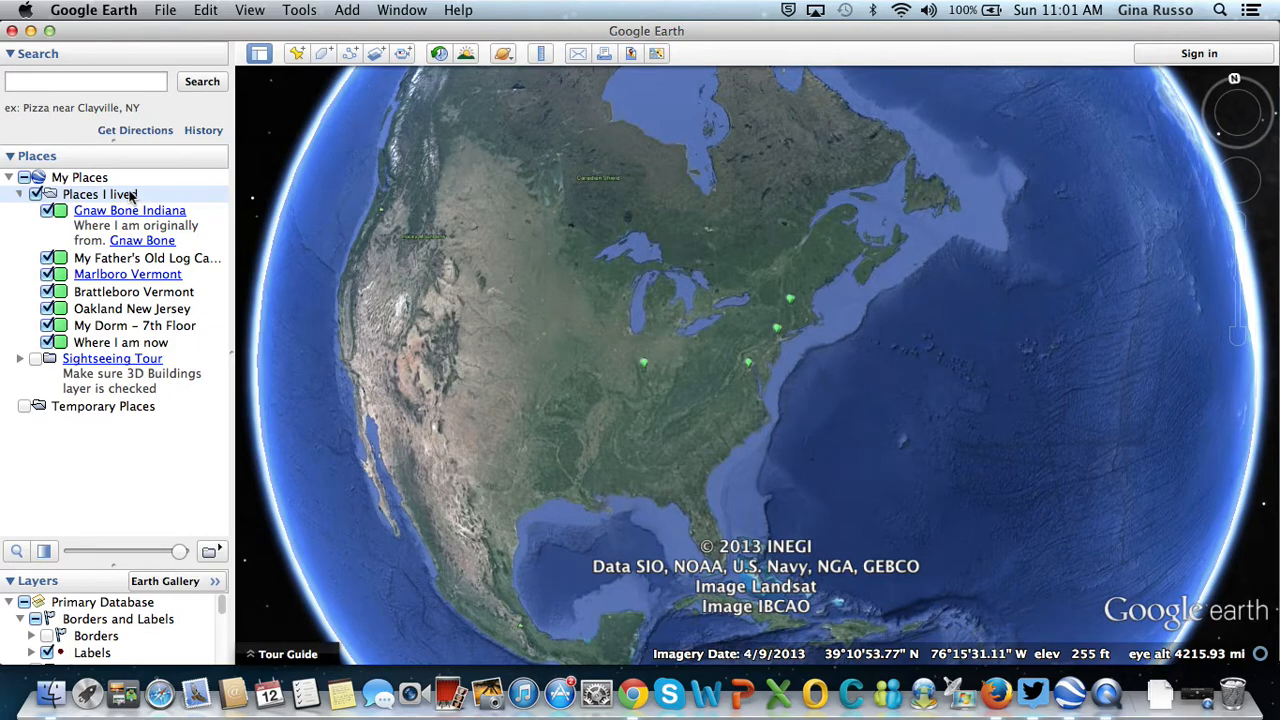
Play the "Places I lived" folder as a tour and rewind its playback to the beginning.
left_click(214, 553)
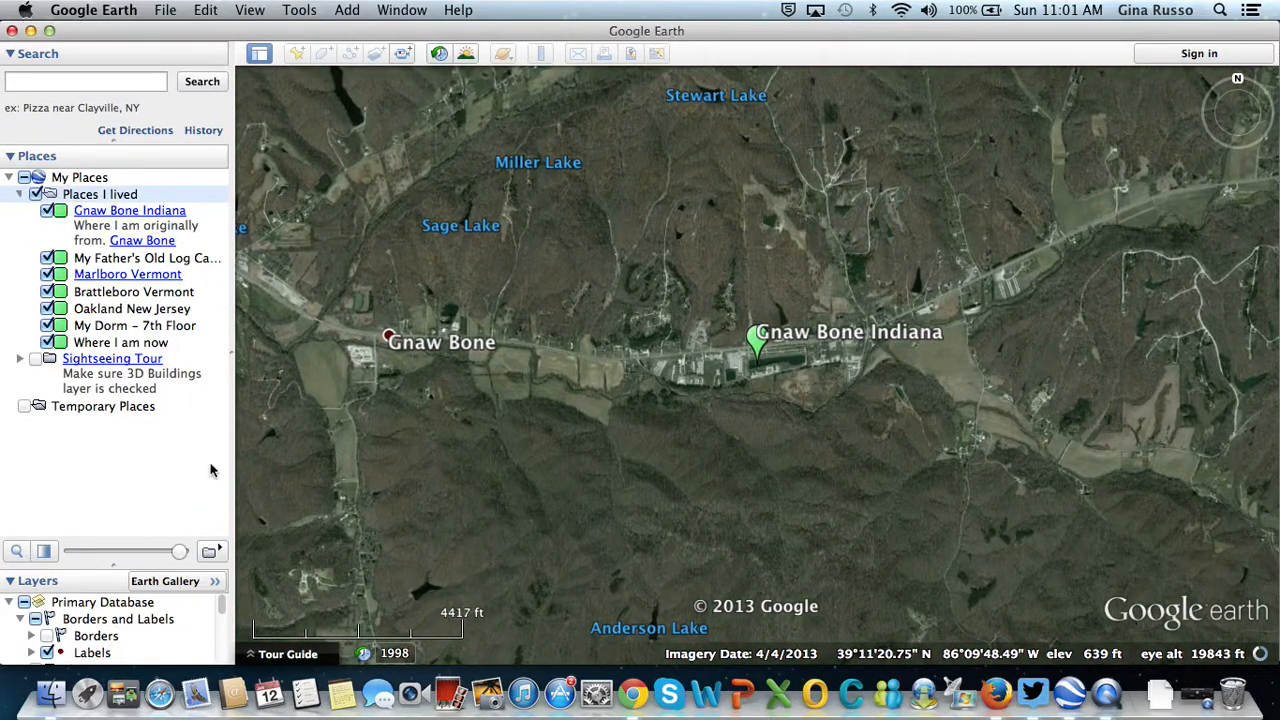
left_click(219, 553)
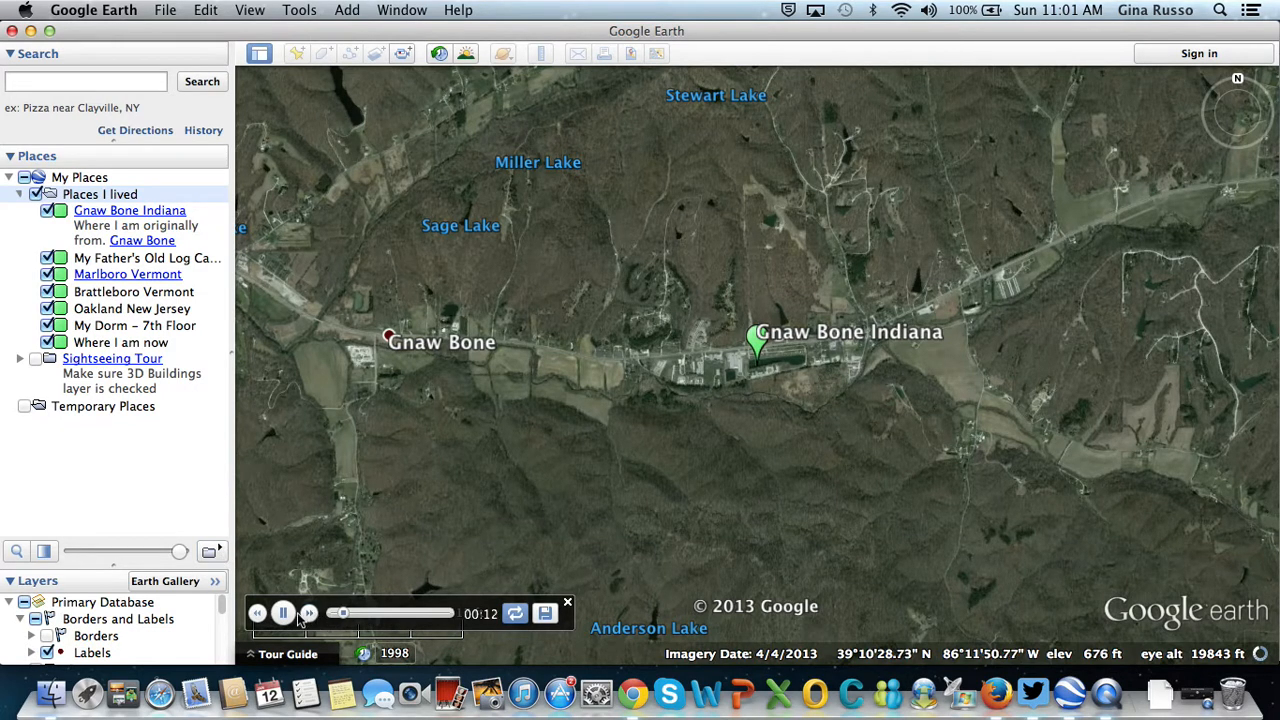
left_click_drag(345, 617, 326, 617)
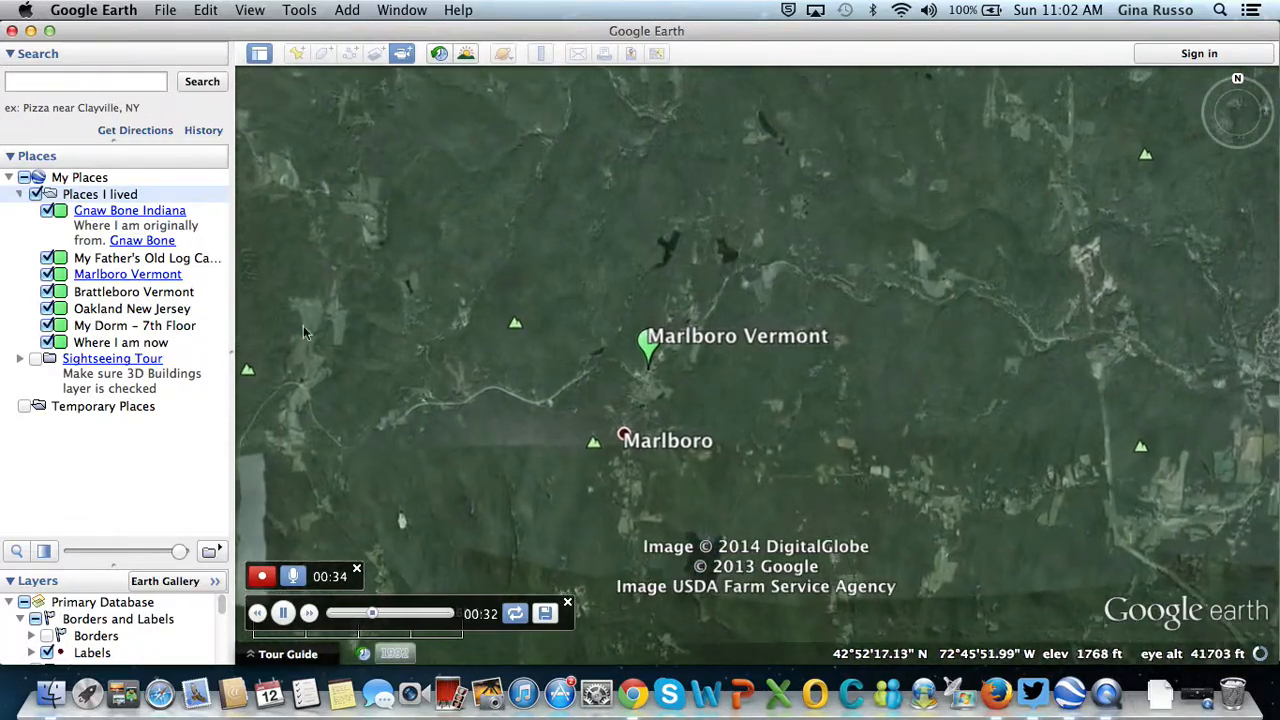
Show and close the Marlboro Vermont photo balloon during the recorded playback, then stop the tour recording.
left_click(159, 276)
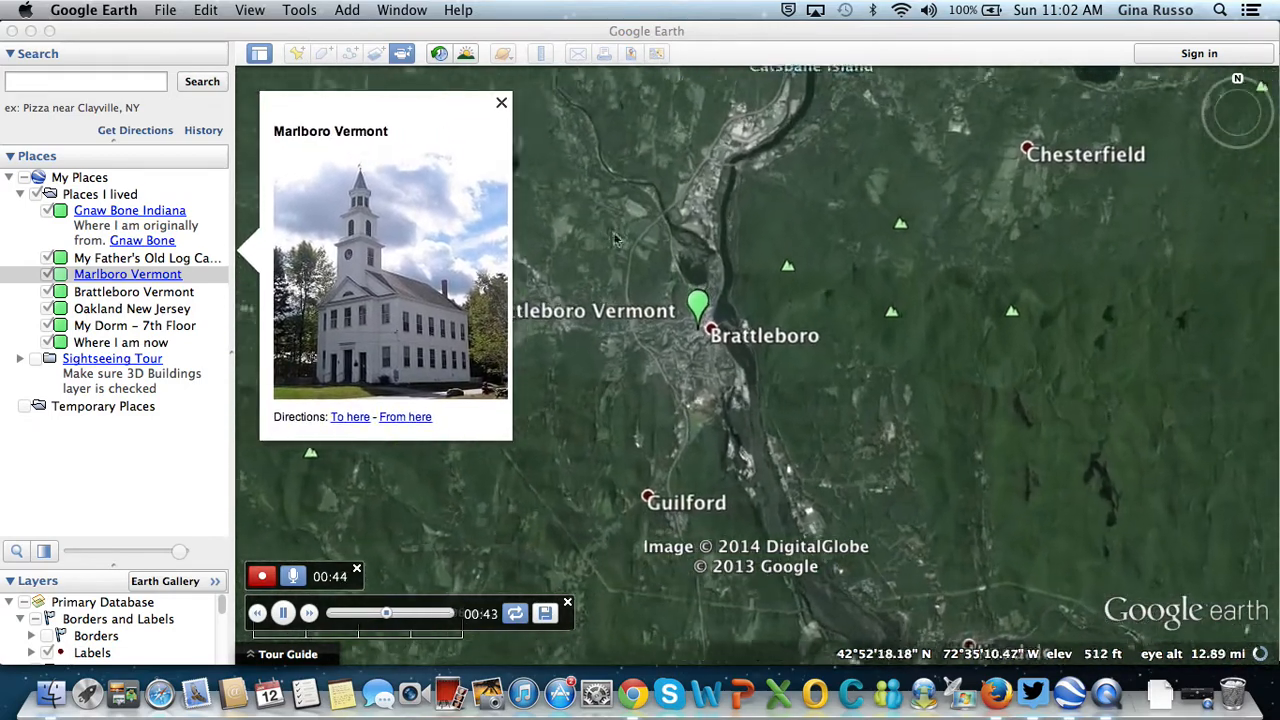
left_click(501, 105)
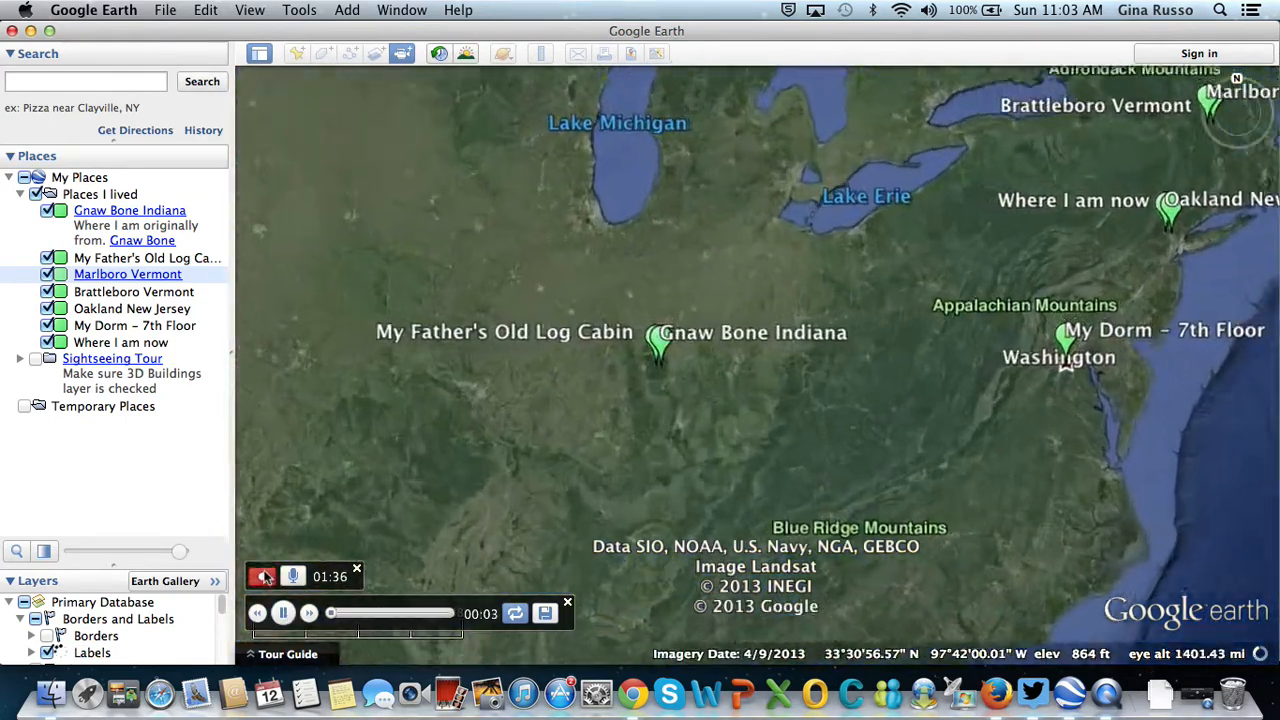
left_click(262, 578)
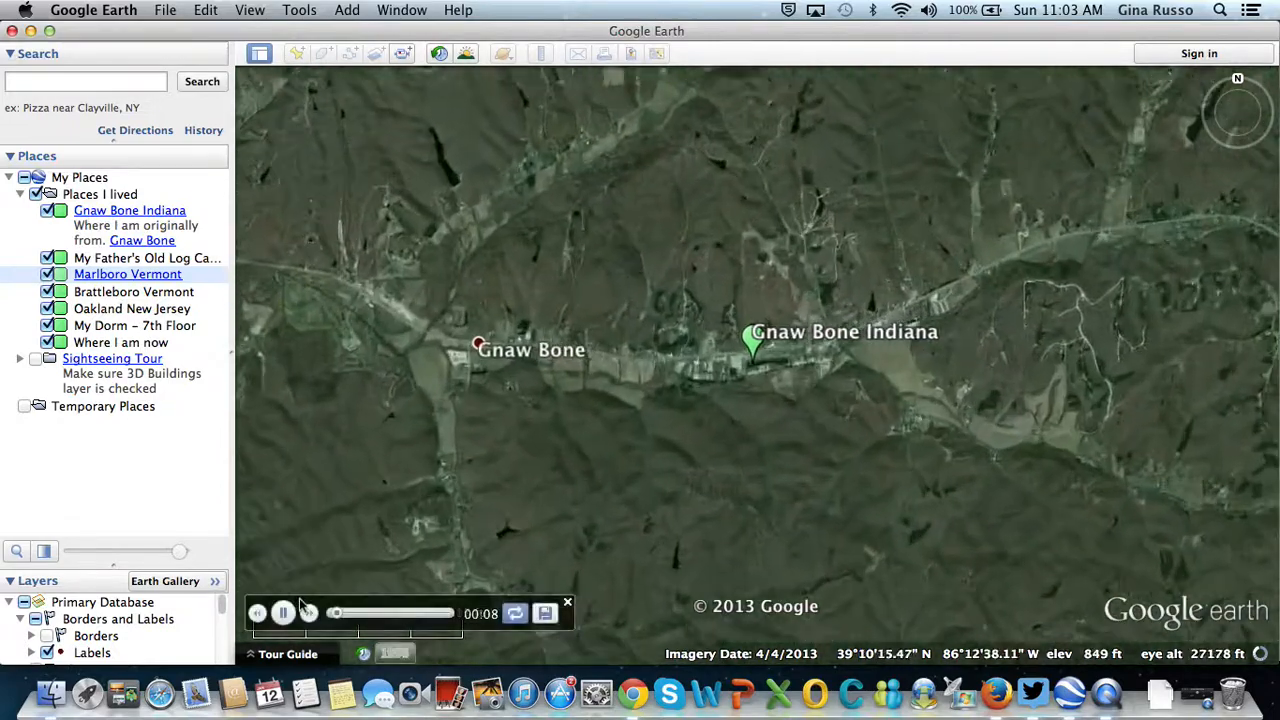
Pause the playback, save the recorded tour as "My paced tour", and close the tour player.
left_click(284, 614)
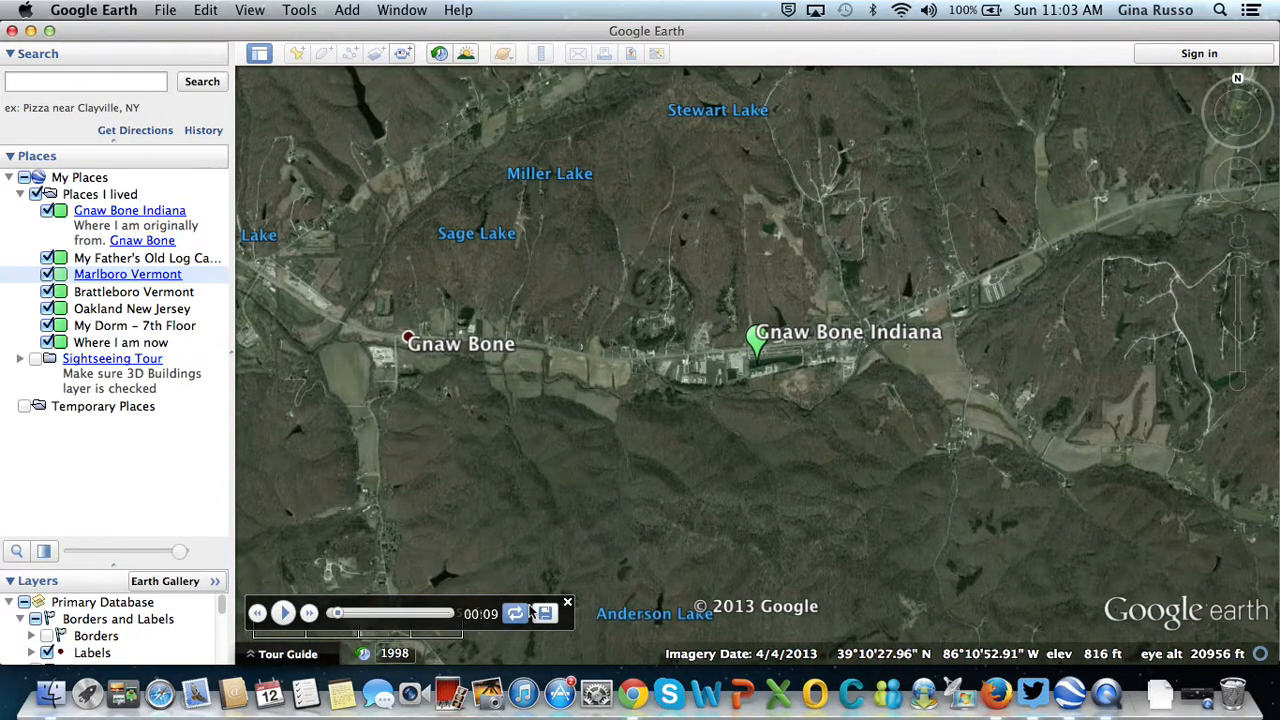
left_click(546, 614)
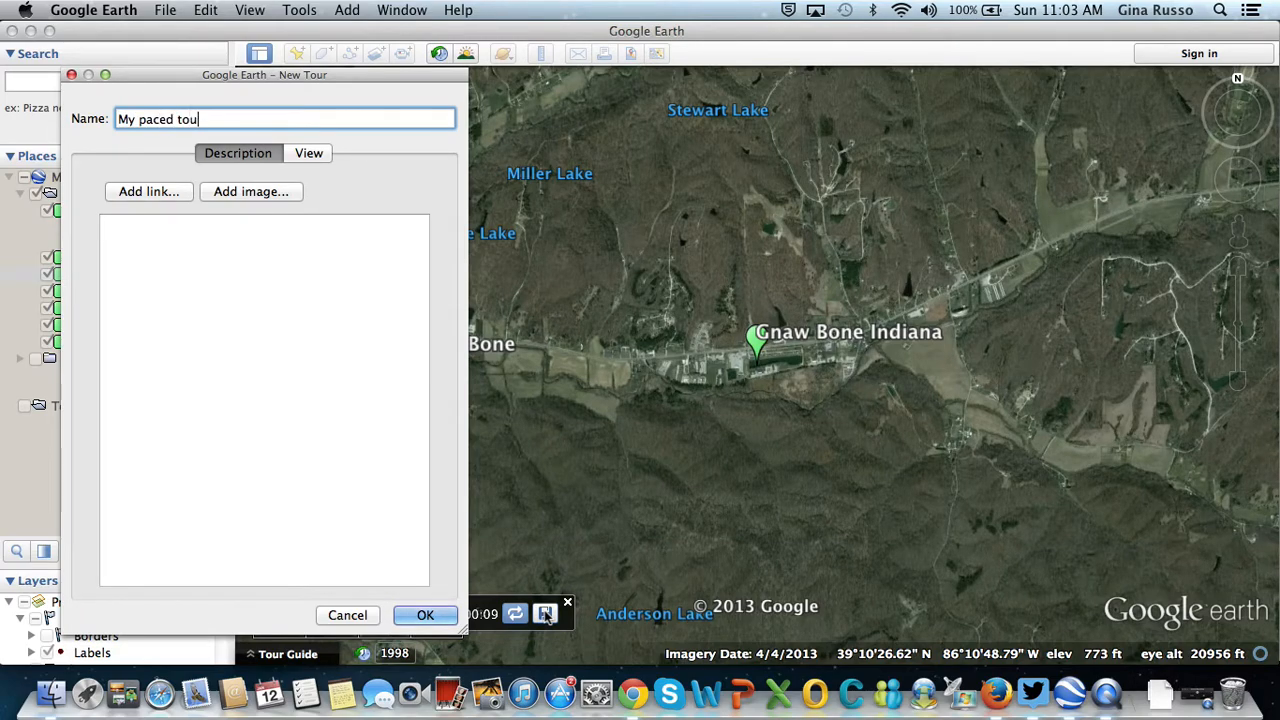
left_click(449, 614)
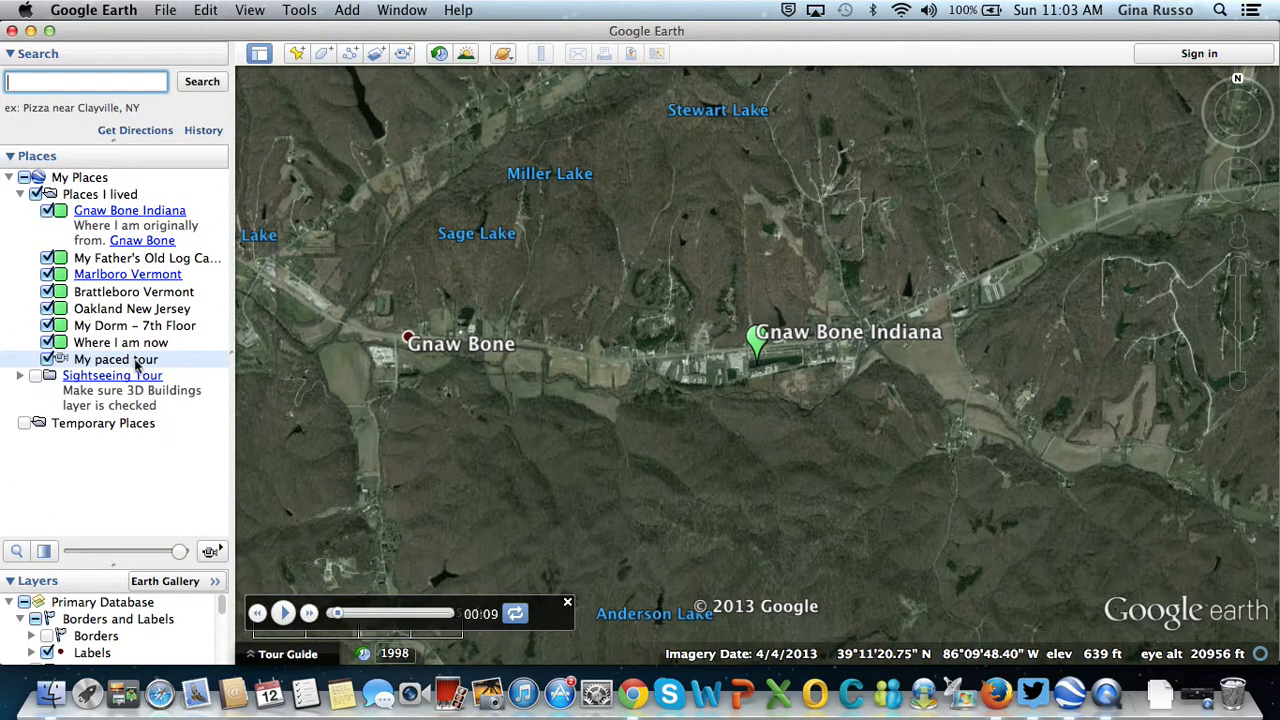
left_click(566, 605)
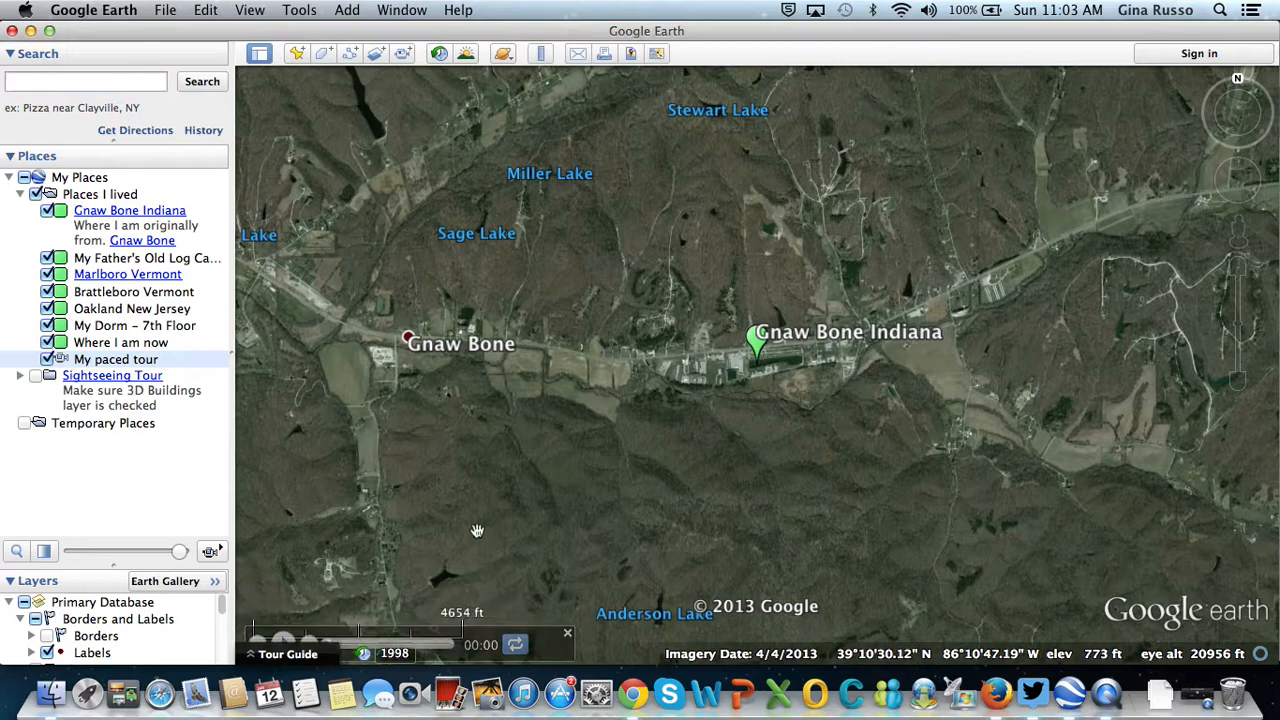
Start recording a new tour from a wider view of the area and fly to the Gnaw Bone Indiana placemark.
left_click(122, 196)
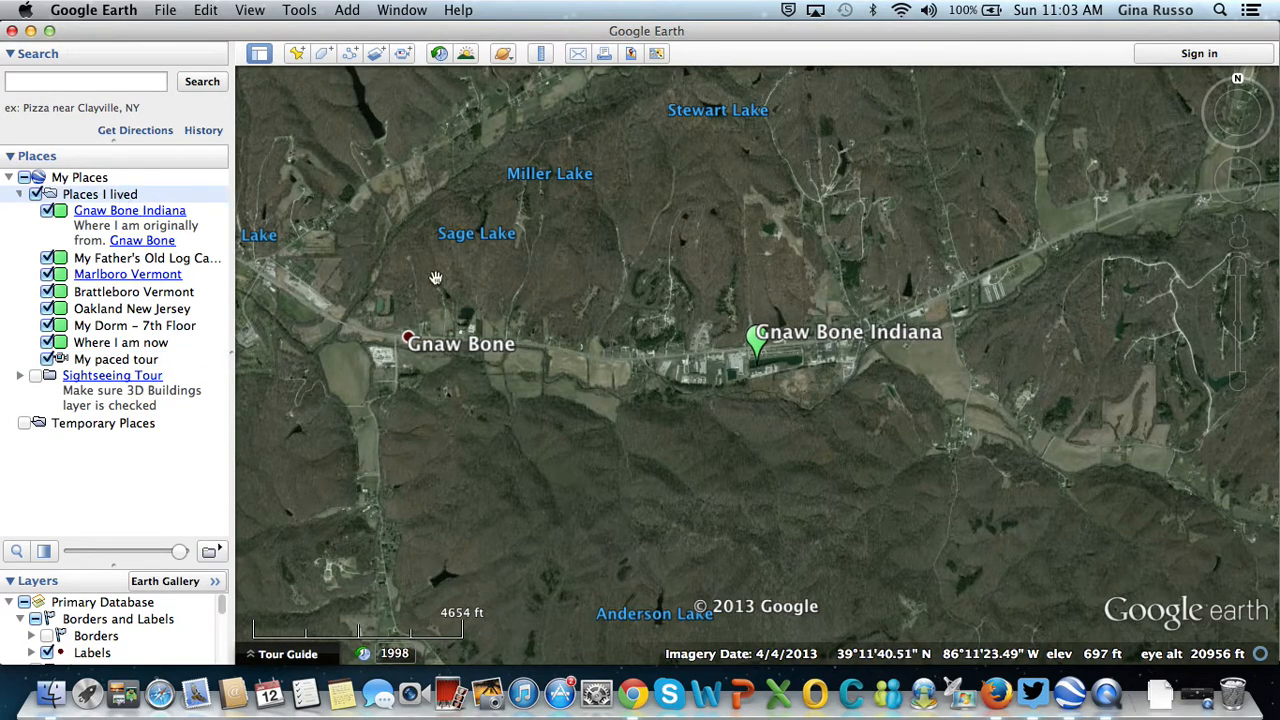
left_click(1238, 383)
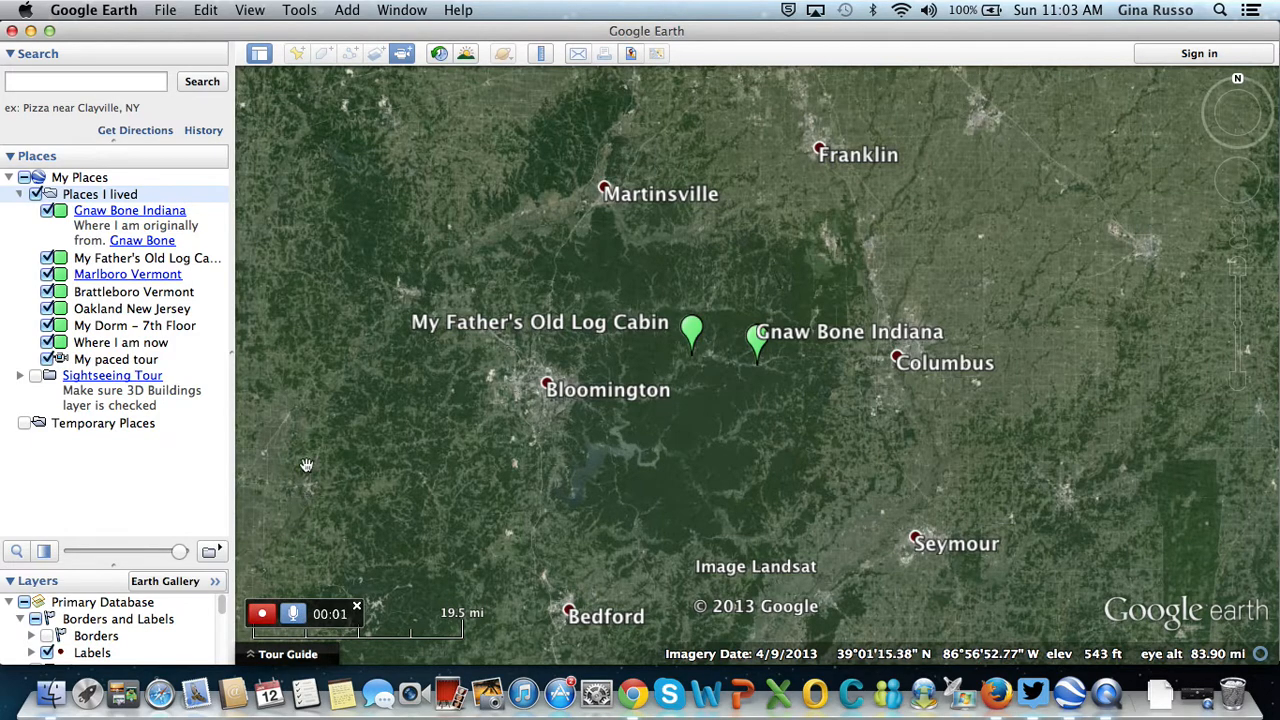
double_click(143, 233)
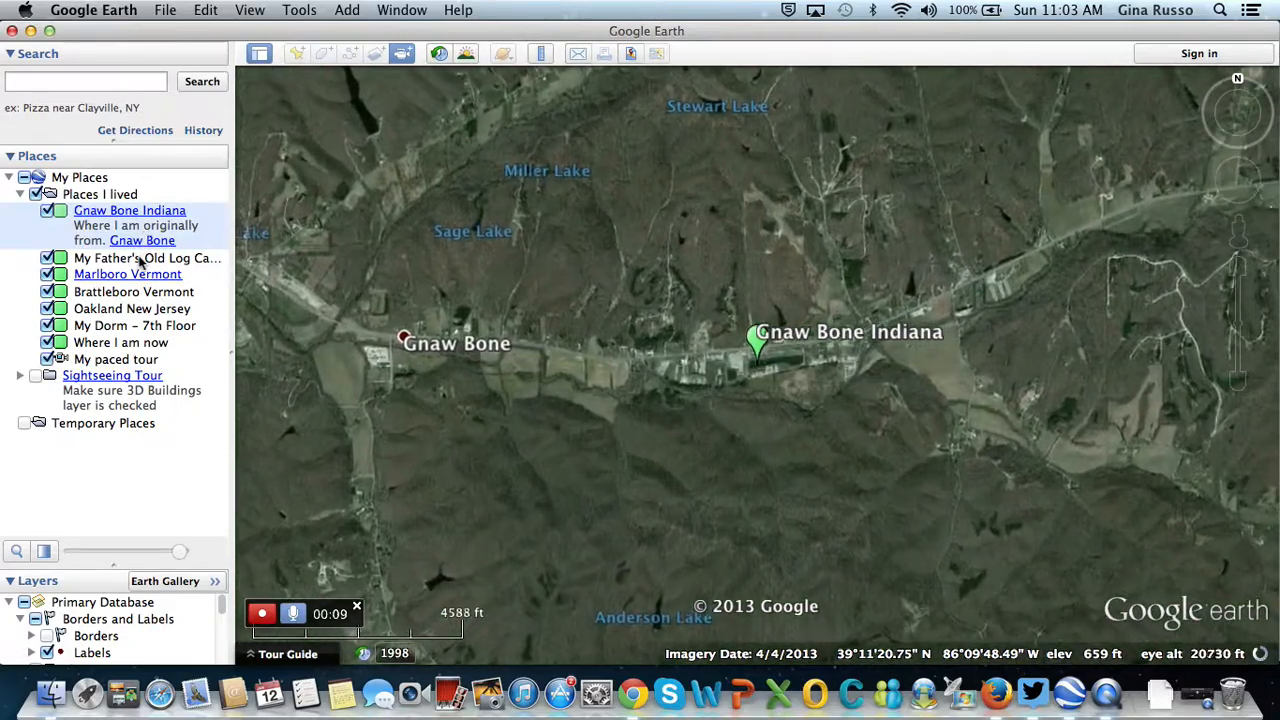
Fly to My Father's Old Log Cabin, zoom in down to ground level, and exit the ground-level view.
left_click(140, 259)
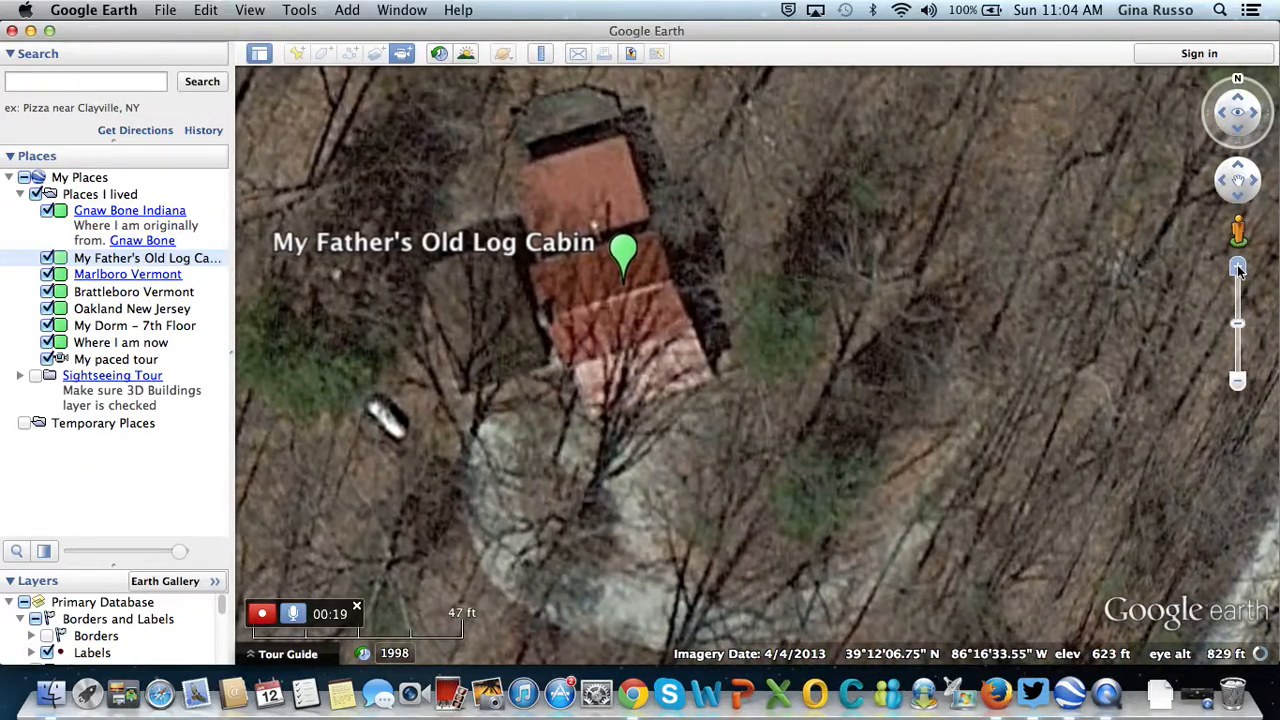
left_click(1238, 268)
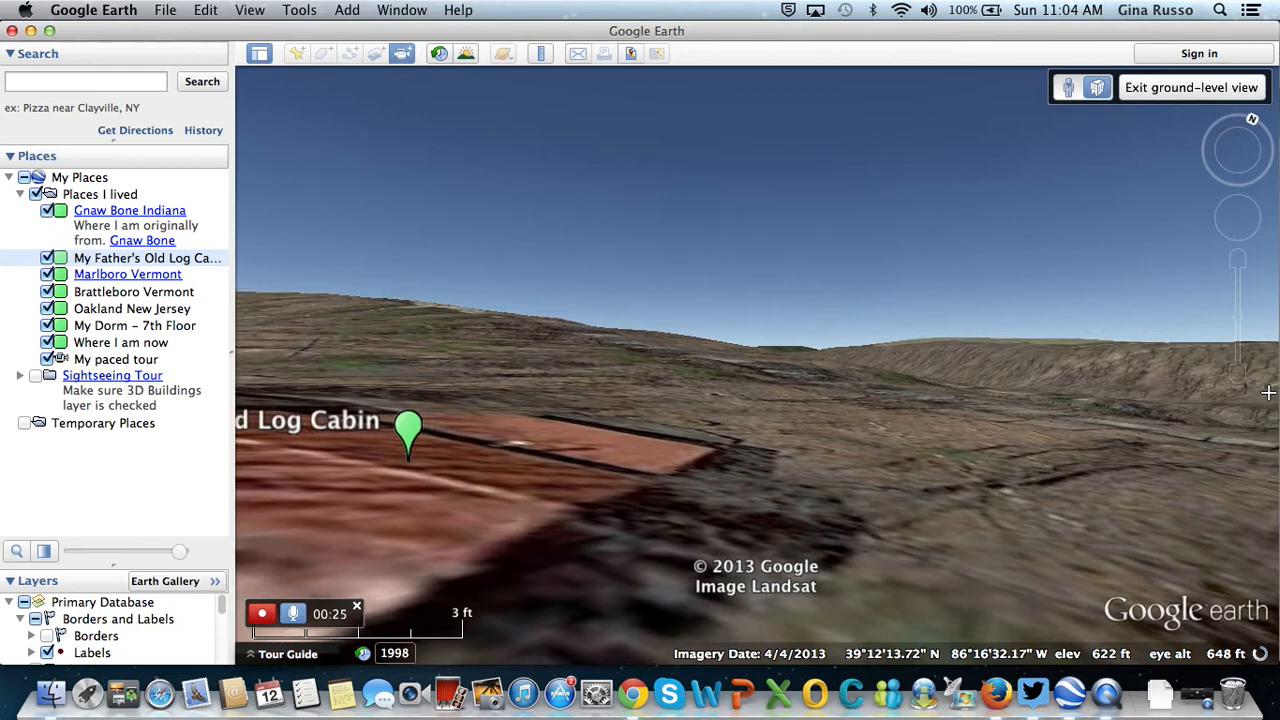
left_click(1238, 374)
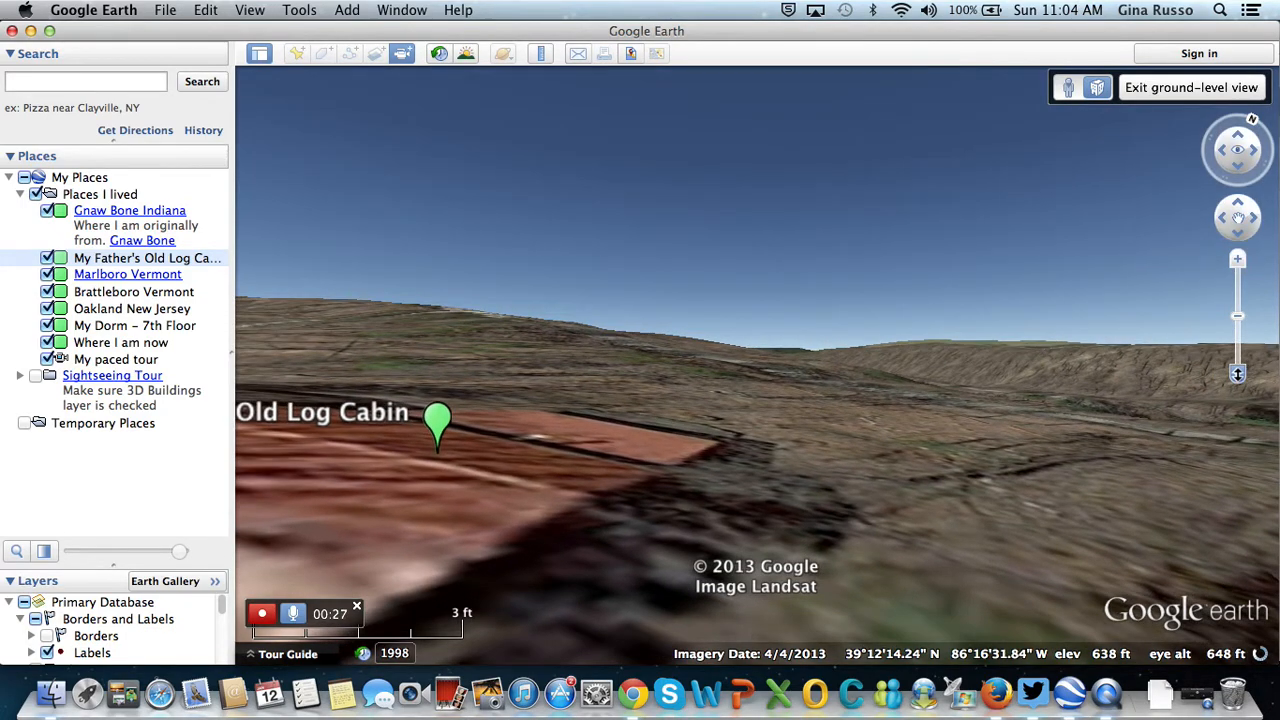
left_click(1191, 87)
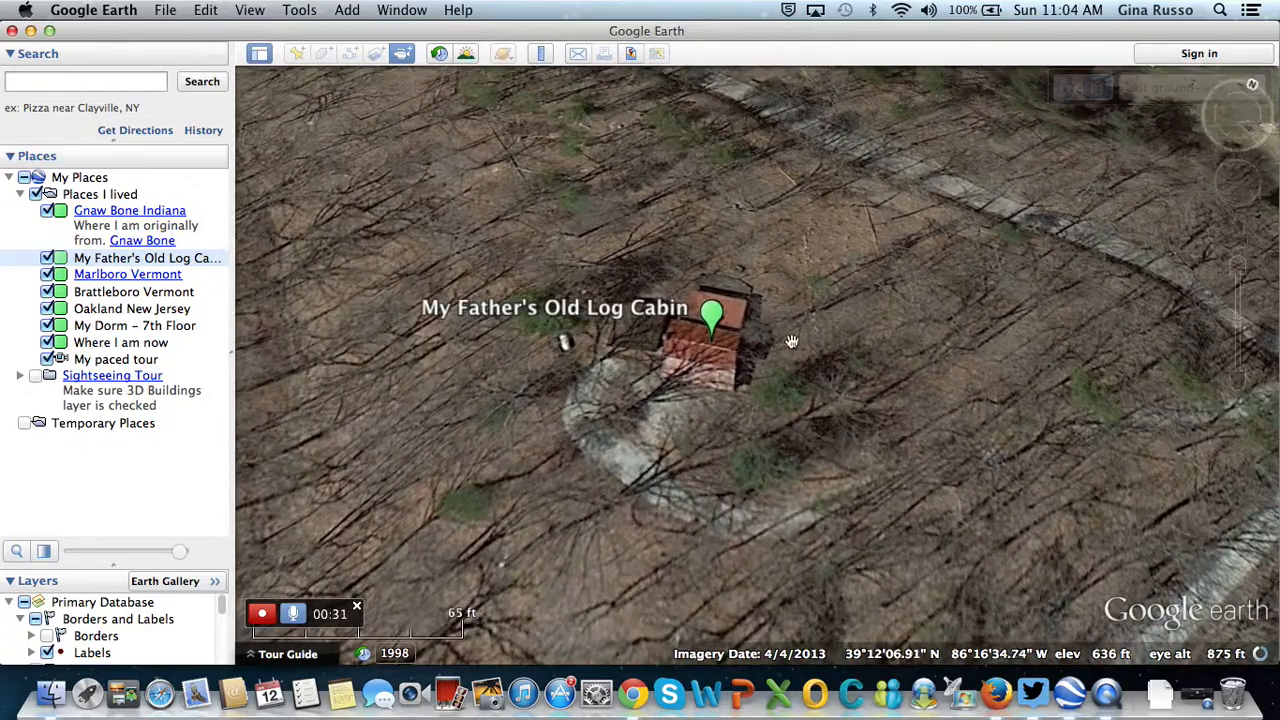
Fly to the "Where I am now" placemark and enter Street View there, looking around the intersection and moving down the street.
double_click(128, 343)
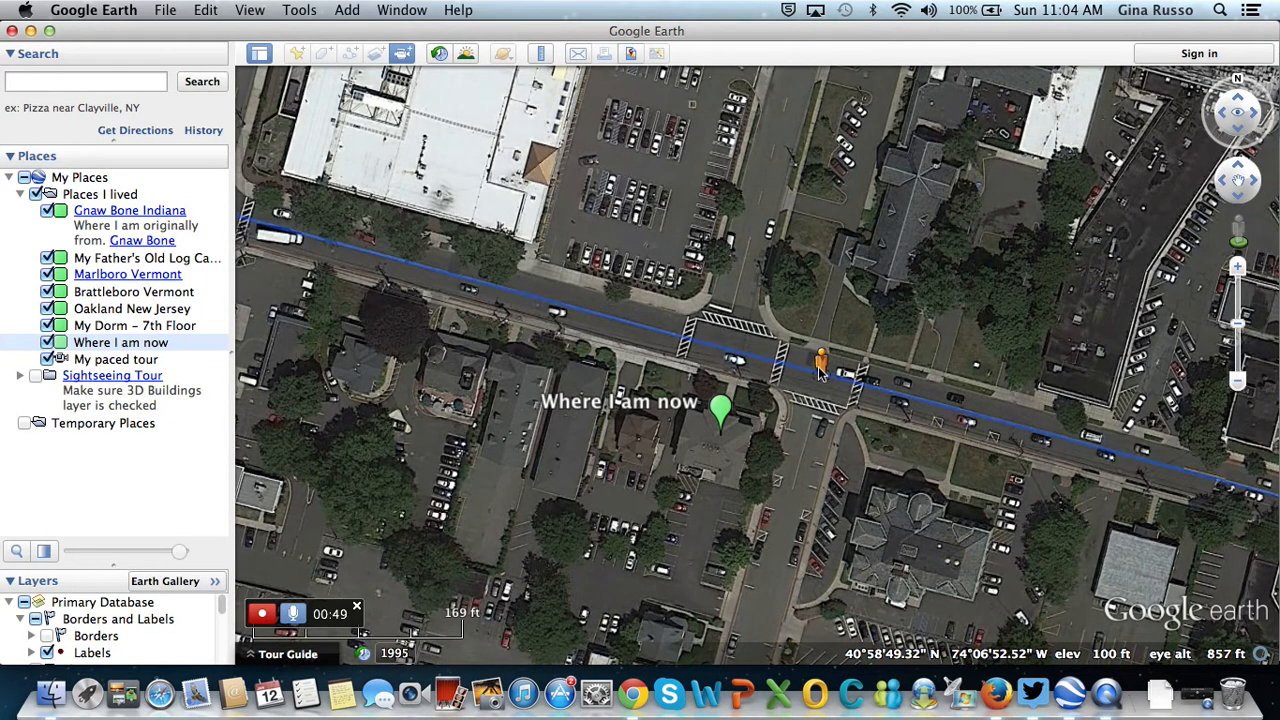
left_click_drag(818, 366, 819, 366)
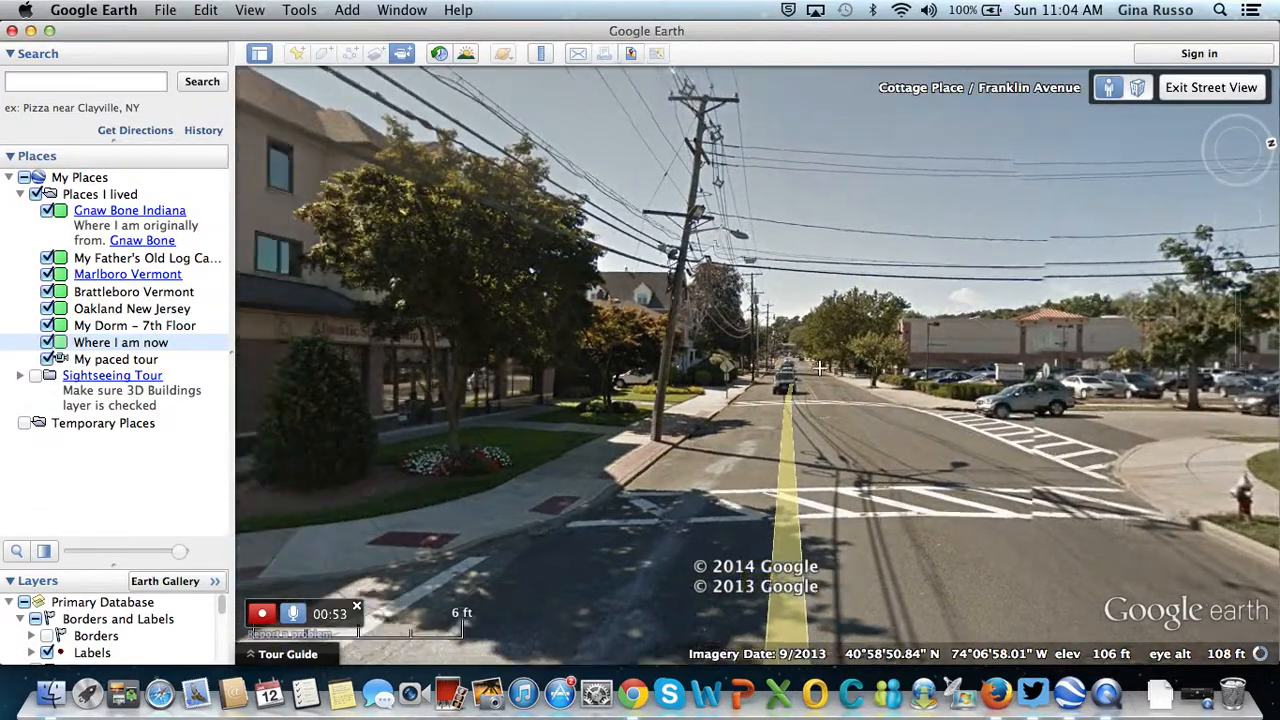
key("Left")
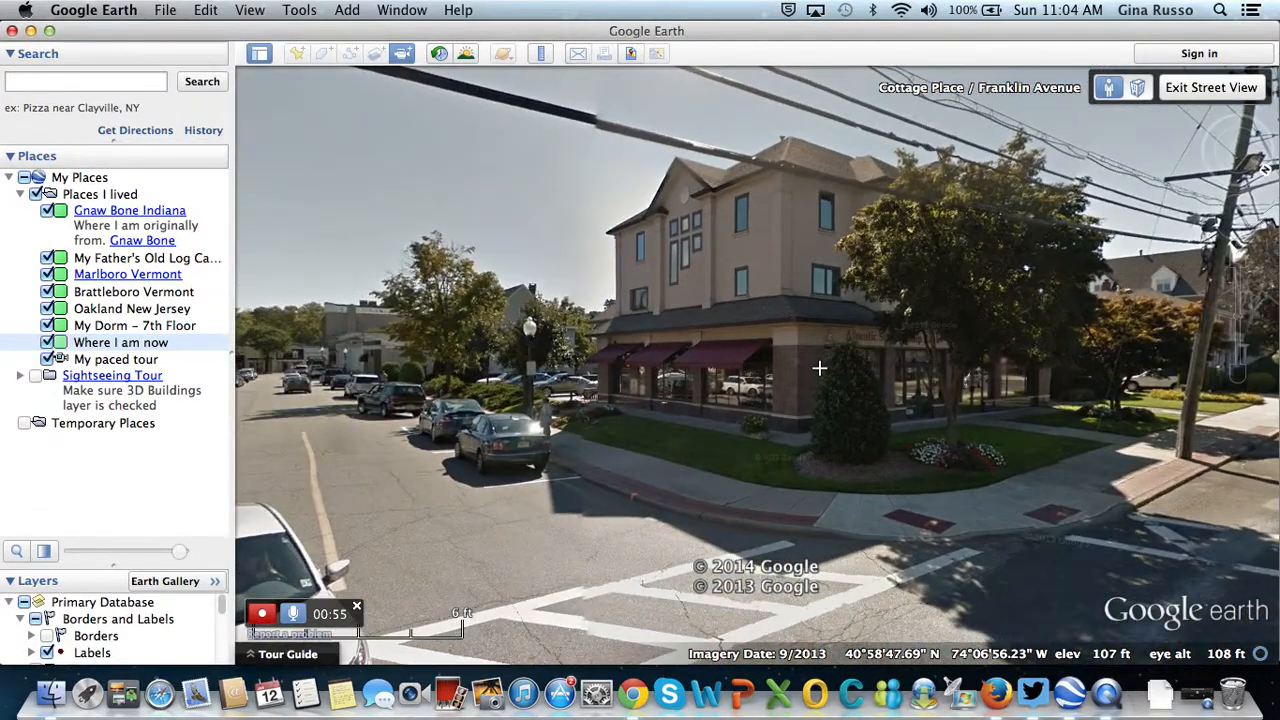
key("Left")
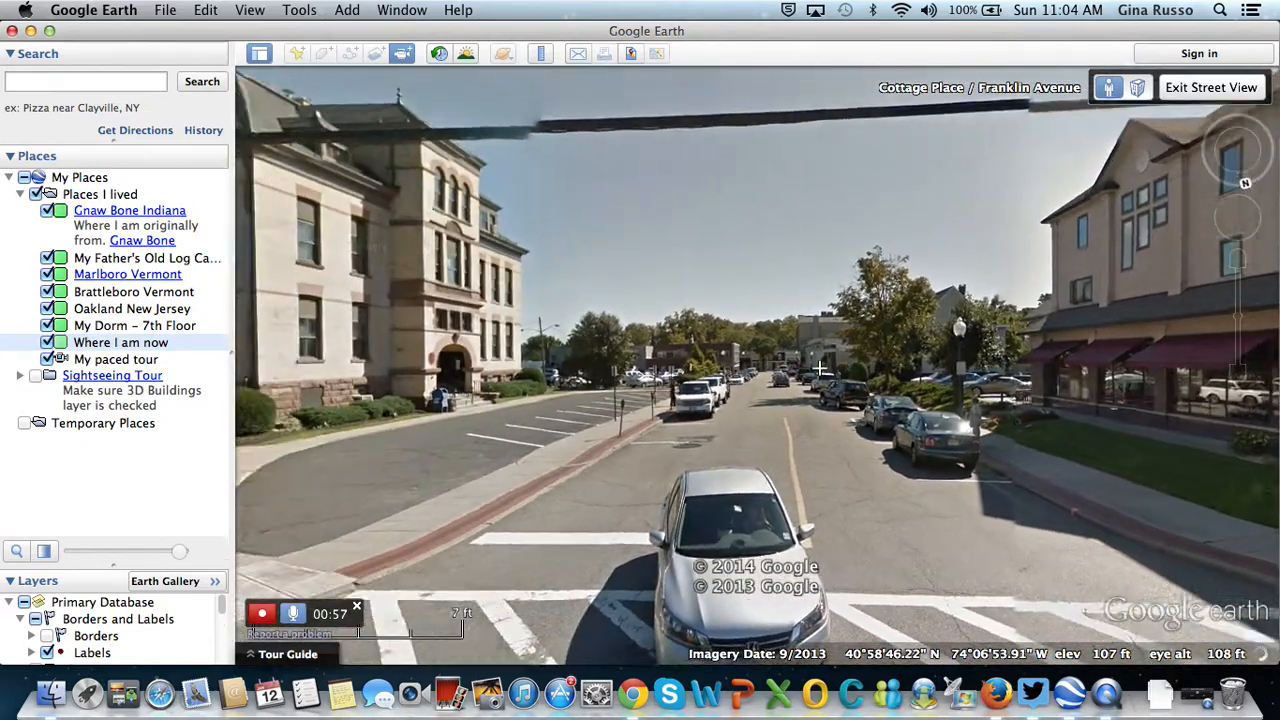
key("Left")
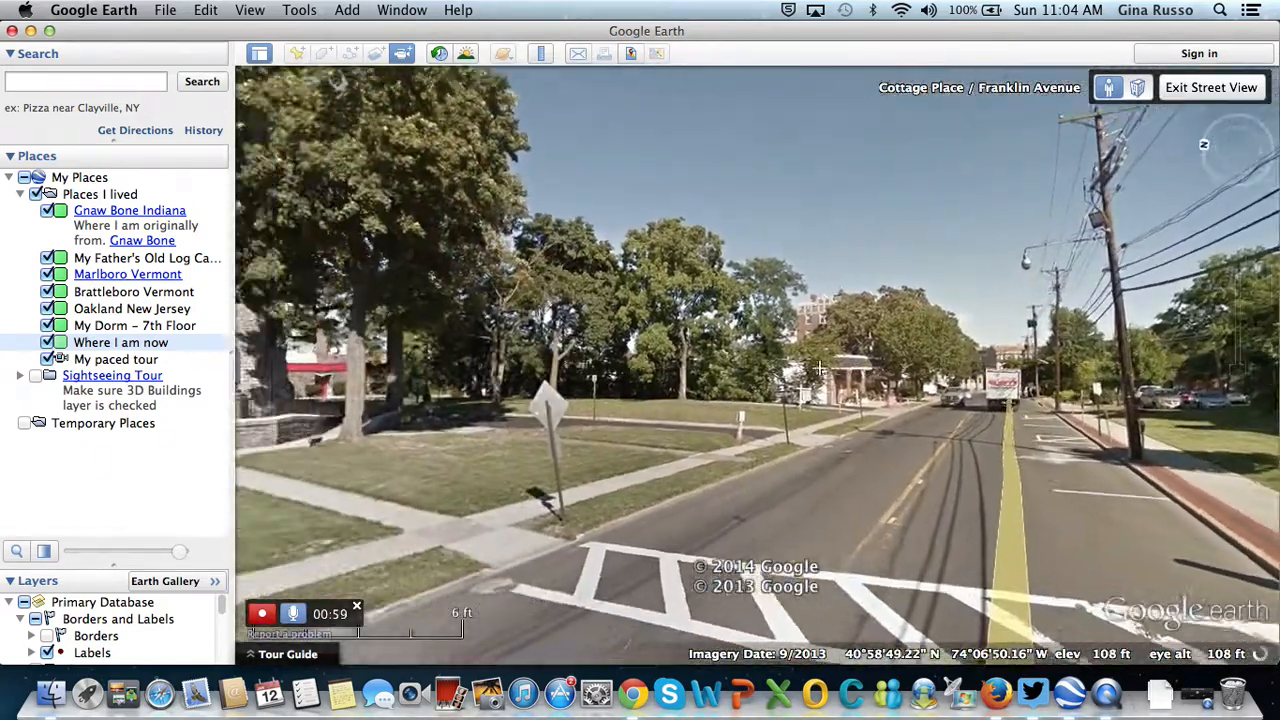
key("Left")
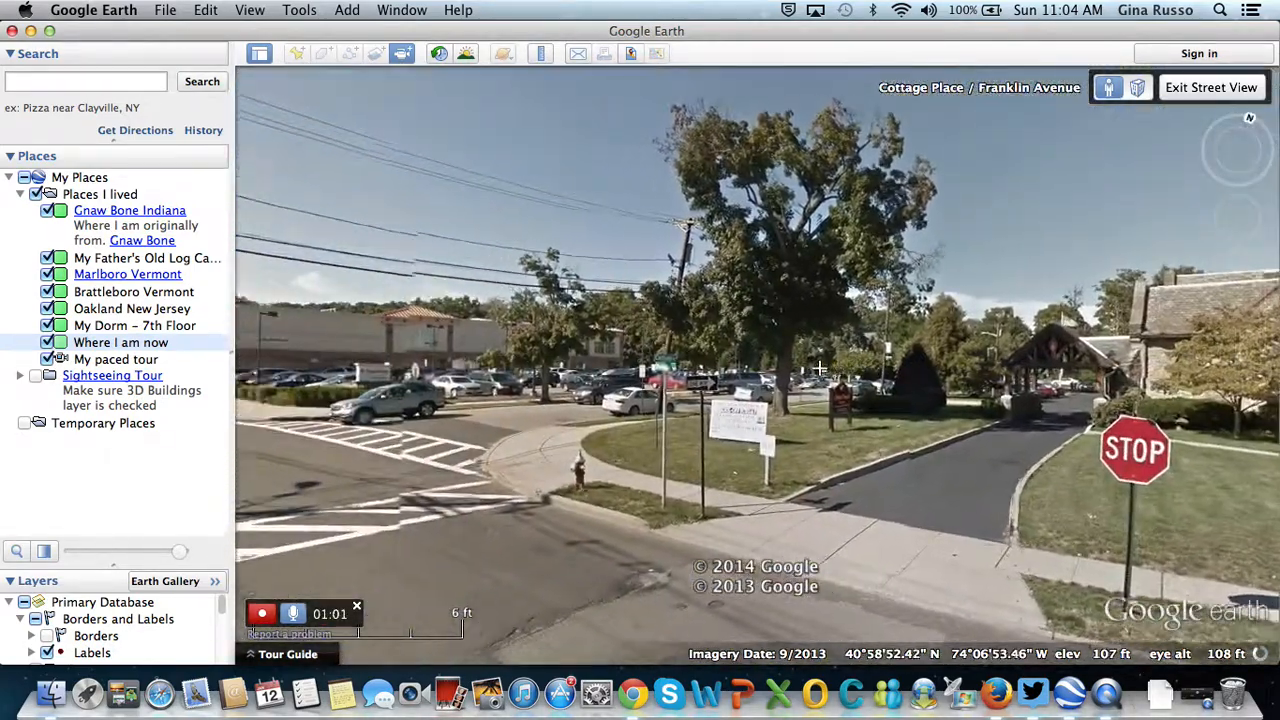
key("Left")
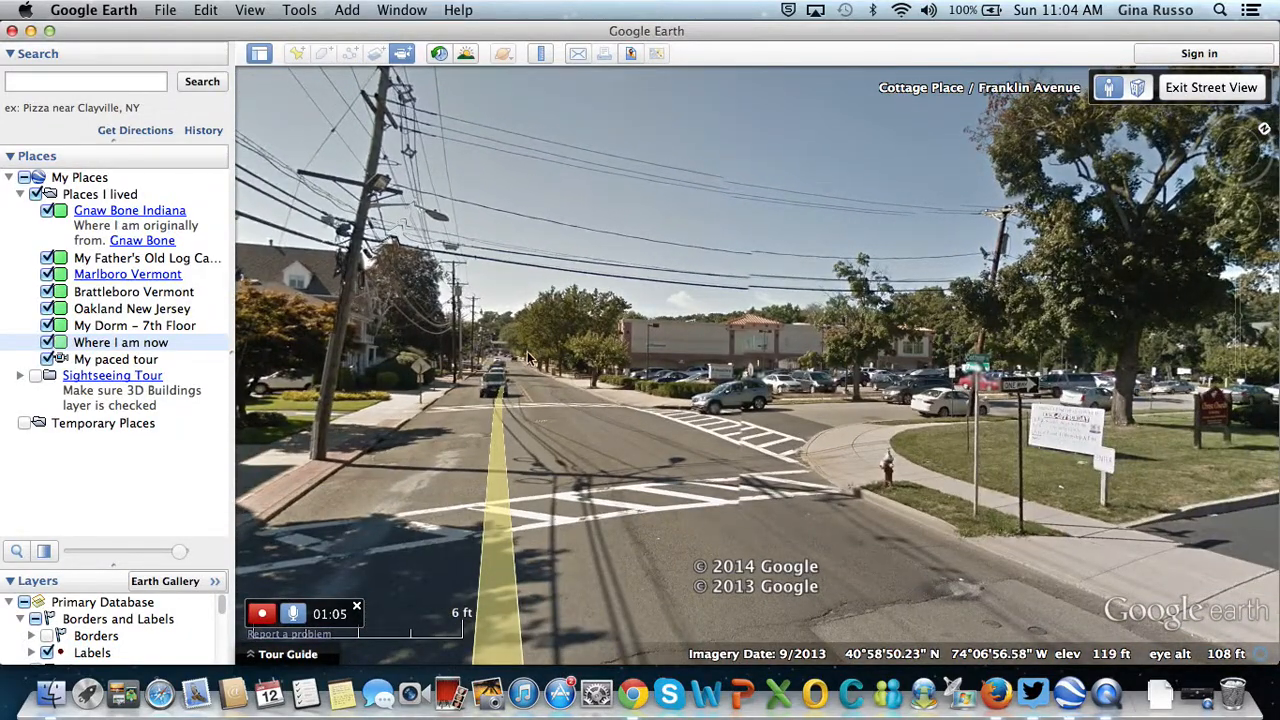
double_click(528, 373)
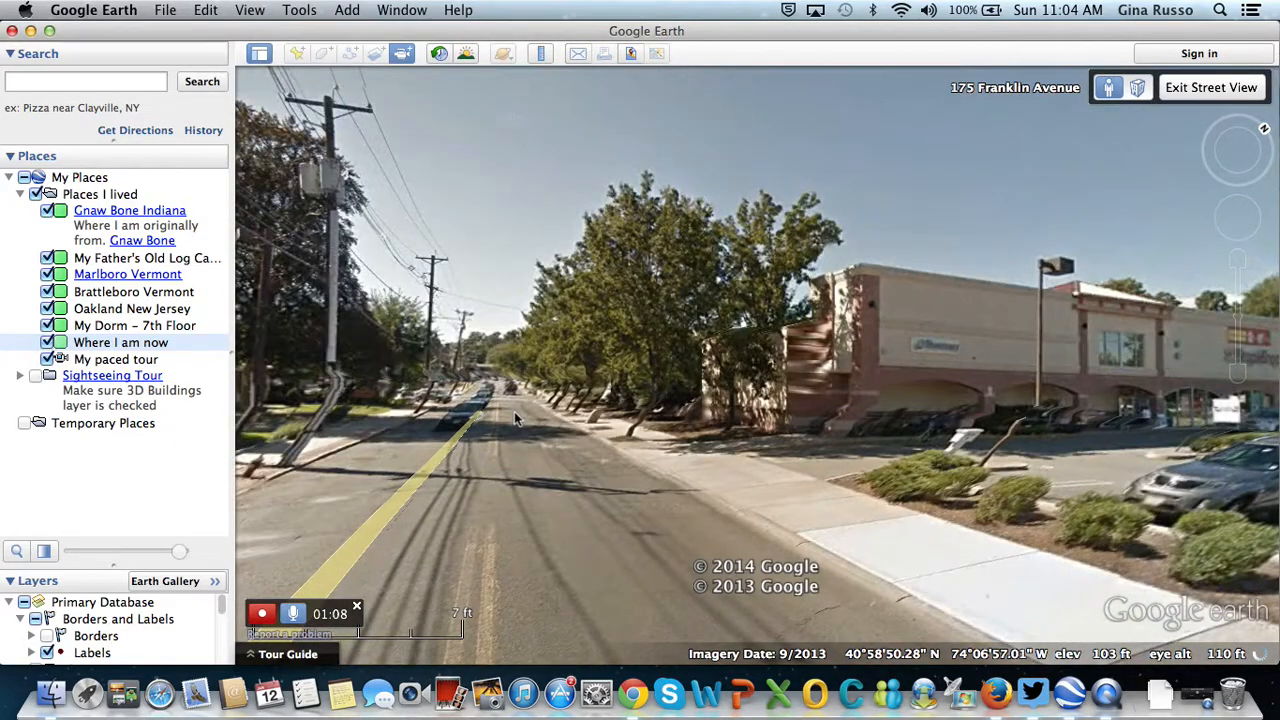
double_click(514, 411)
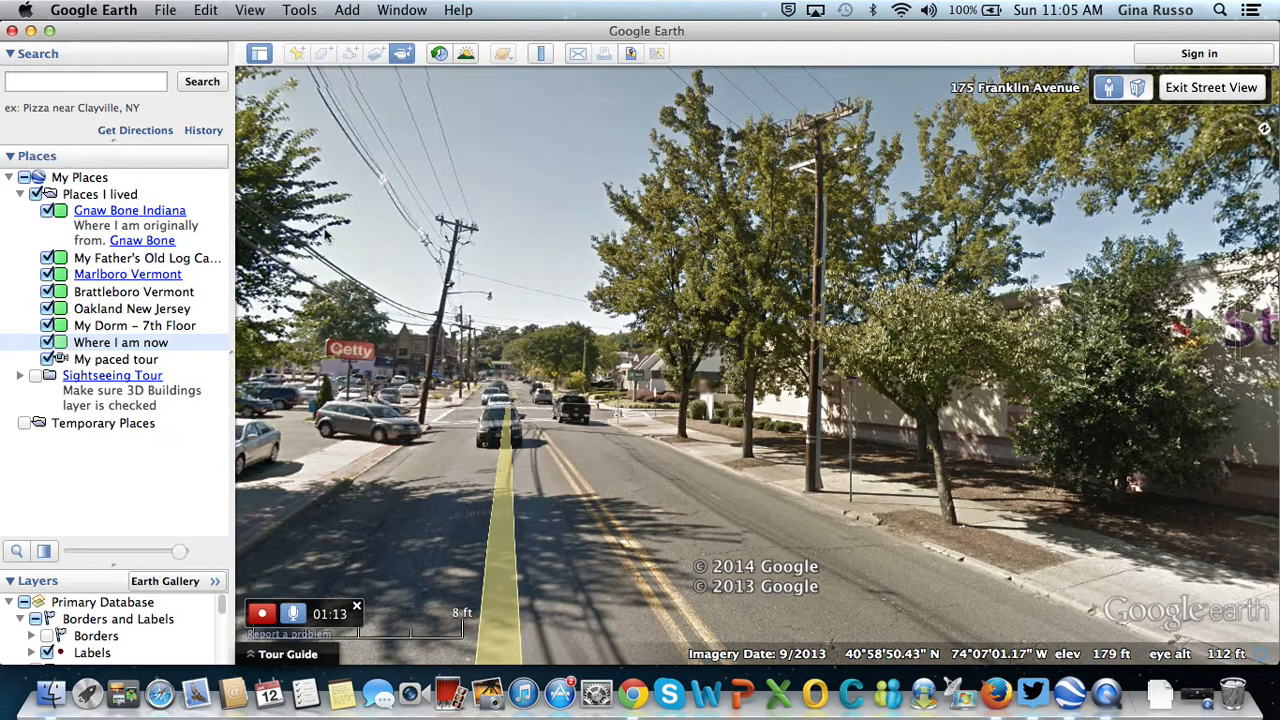
Open the Gnaw Bone Indiana balloon, view its linked Gnaw Bone Wikipedia article in Firefox, and close the browser window.
left_click(137, 214)
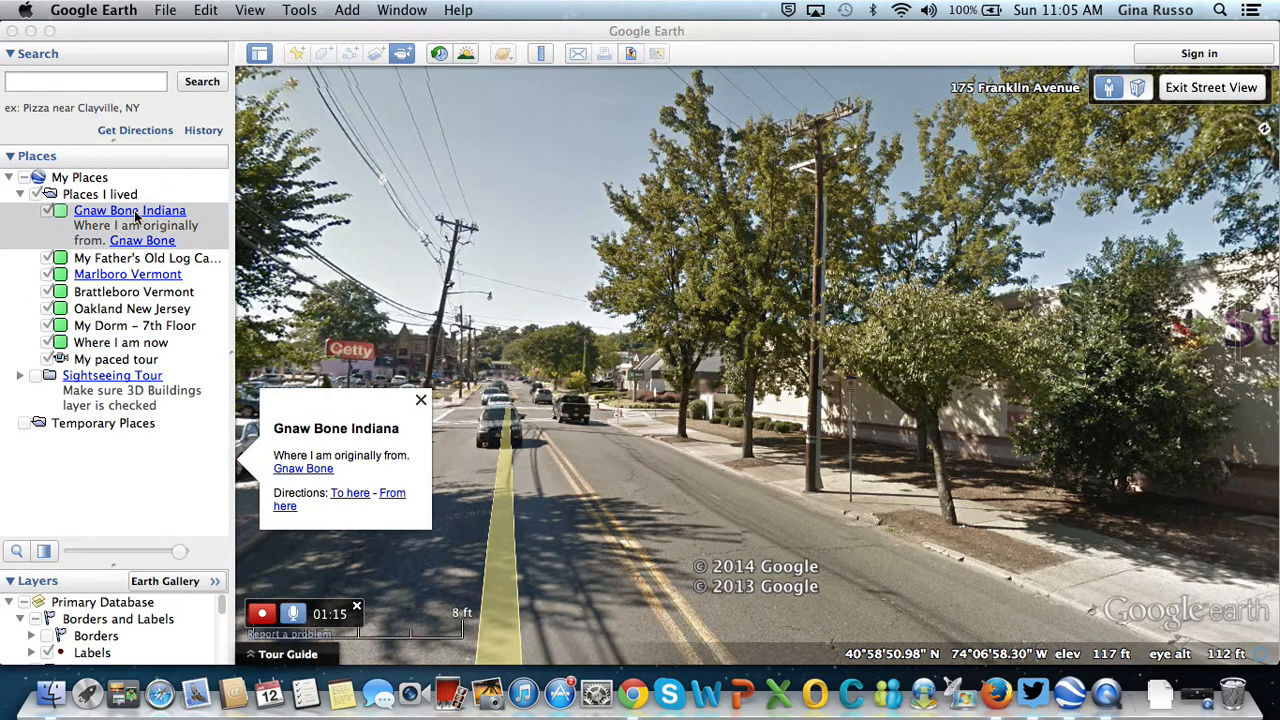
left_click(303, 469)
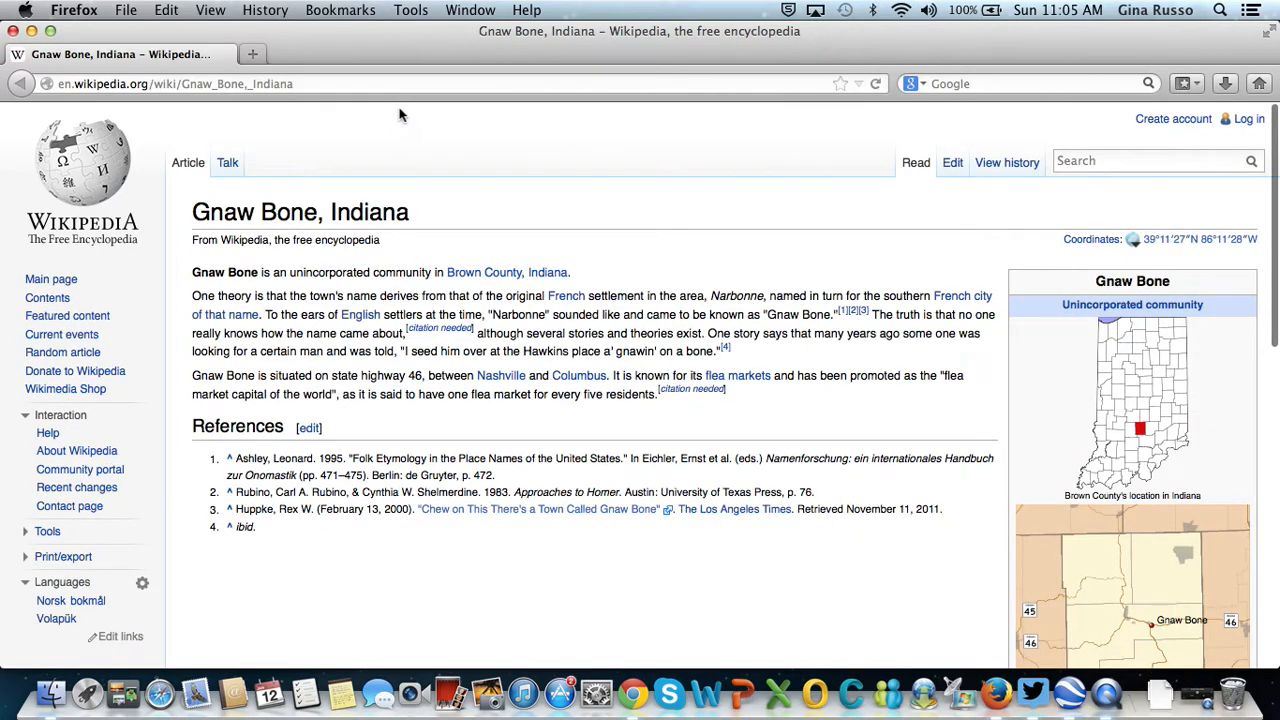
left_click(13, 32)
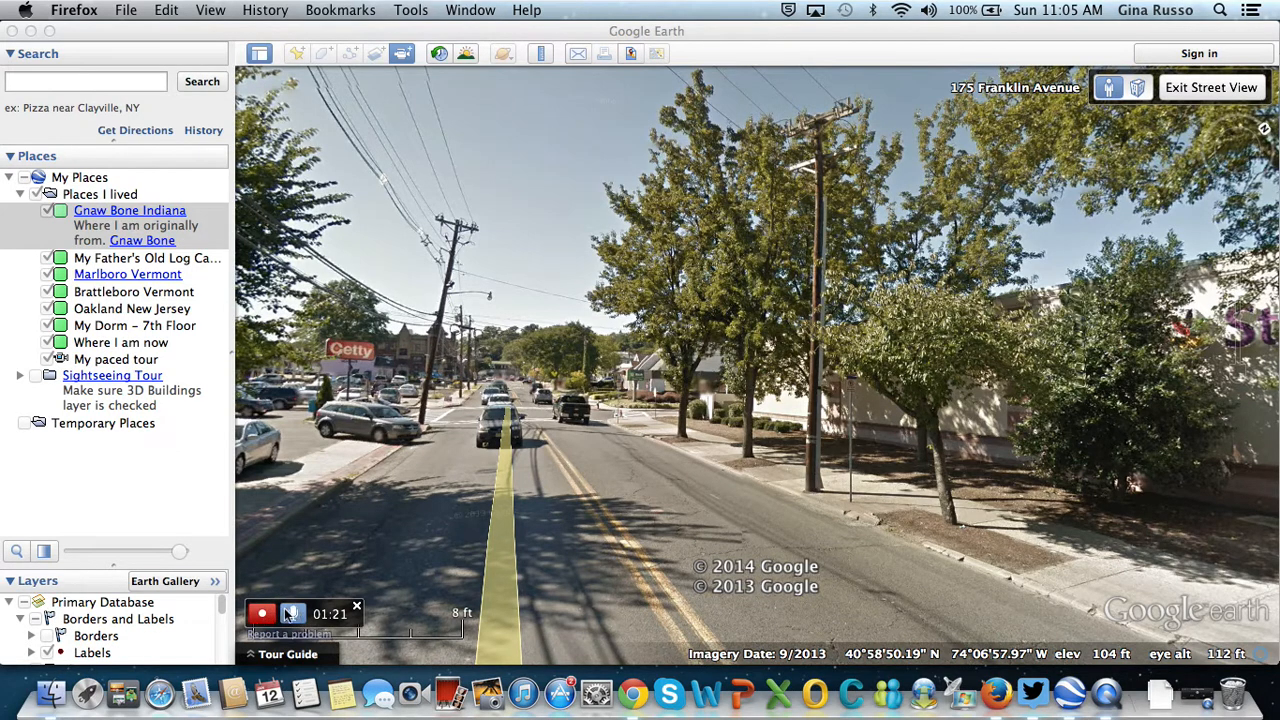
Stop the tour recording and save it as "My 2nd recording".
left_click(264, 615)
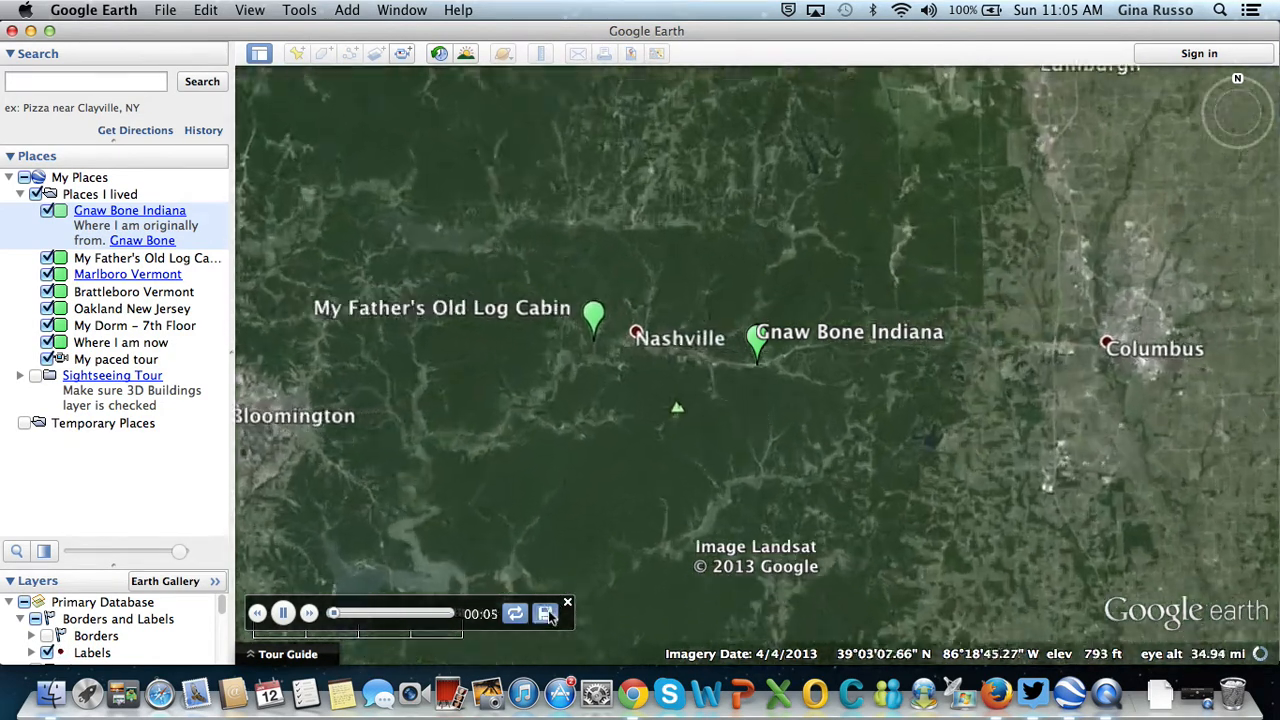
left_click(546, 614)
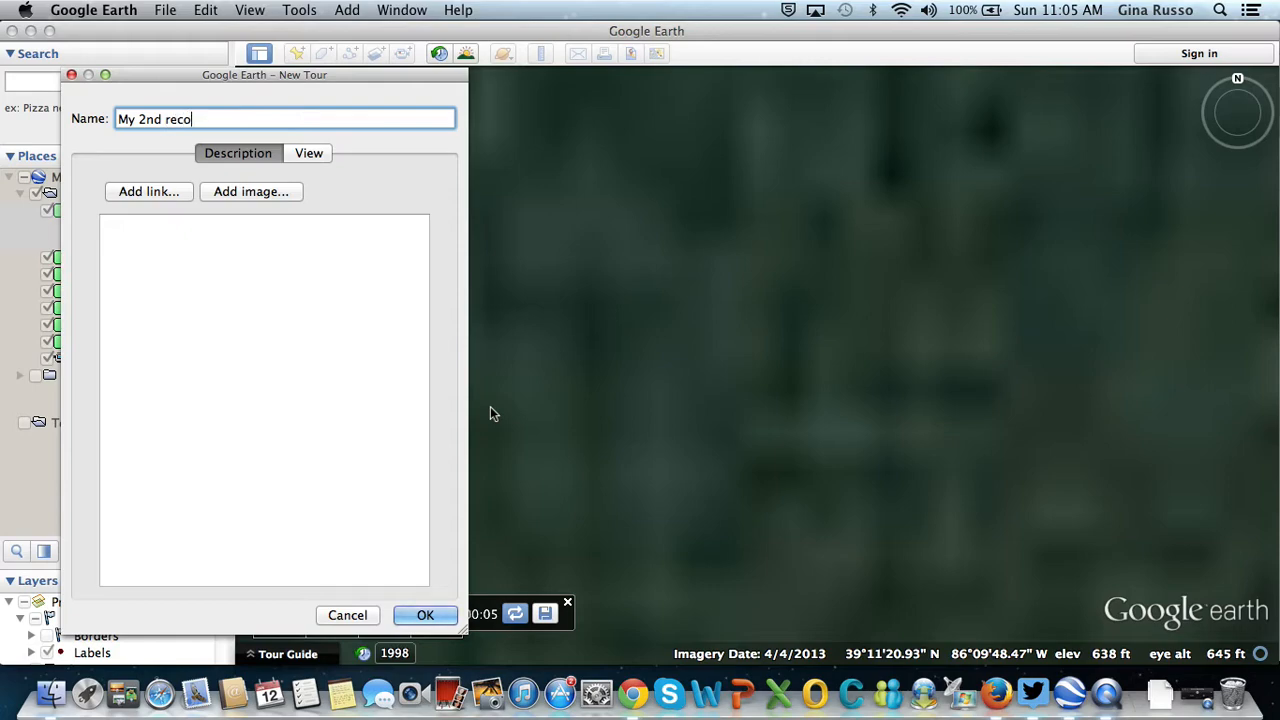
type("ing")
left_click(430, 614)
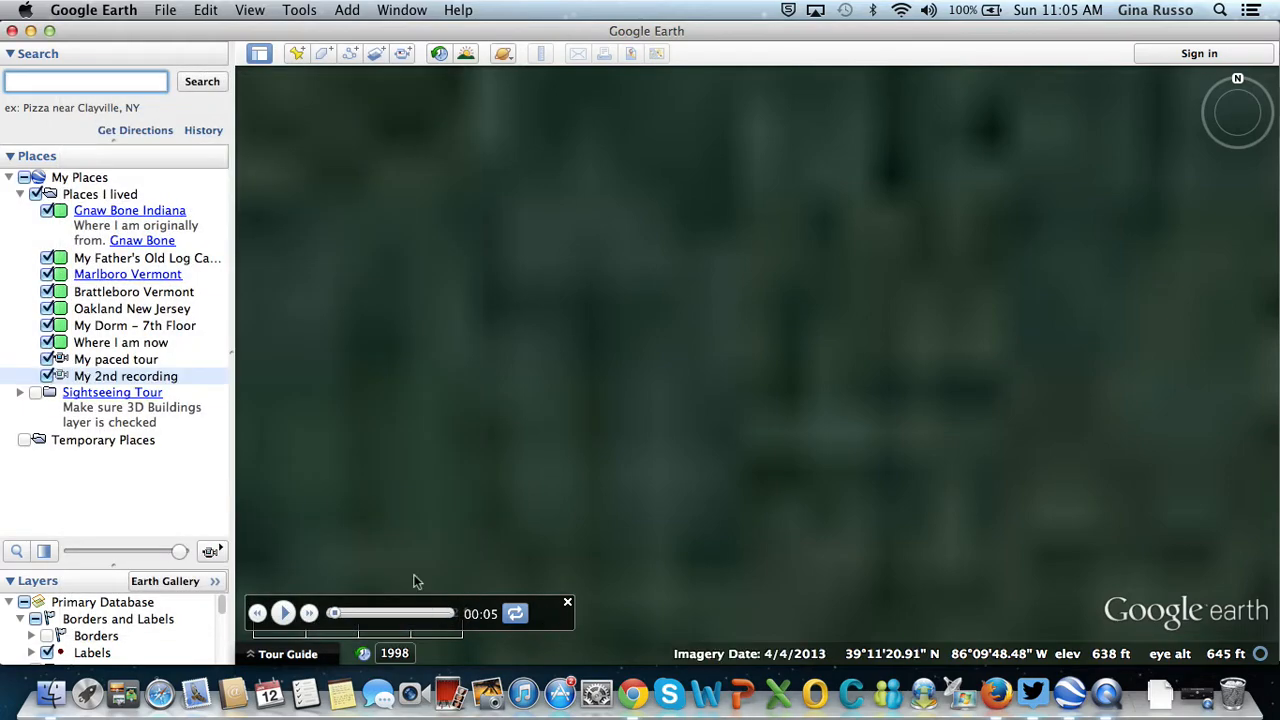
Play "My 2nd recording", skipping ahead to the Street View part and resuming playback from there.
double_click(150, 377)
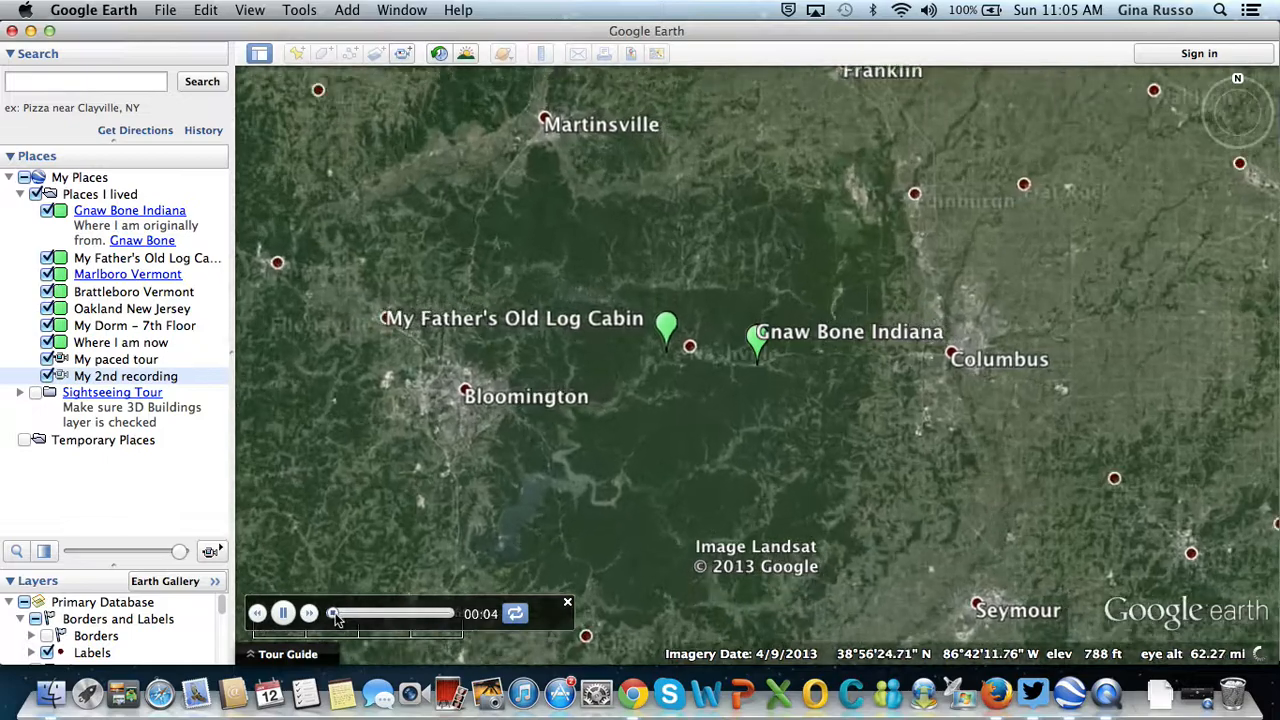
left_click_drag(331, 613, 424, 603)
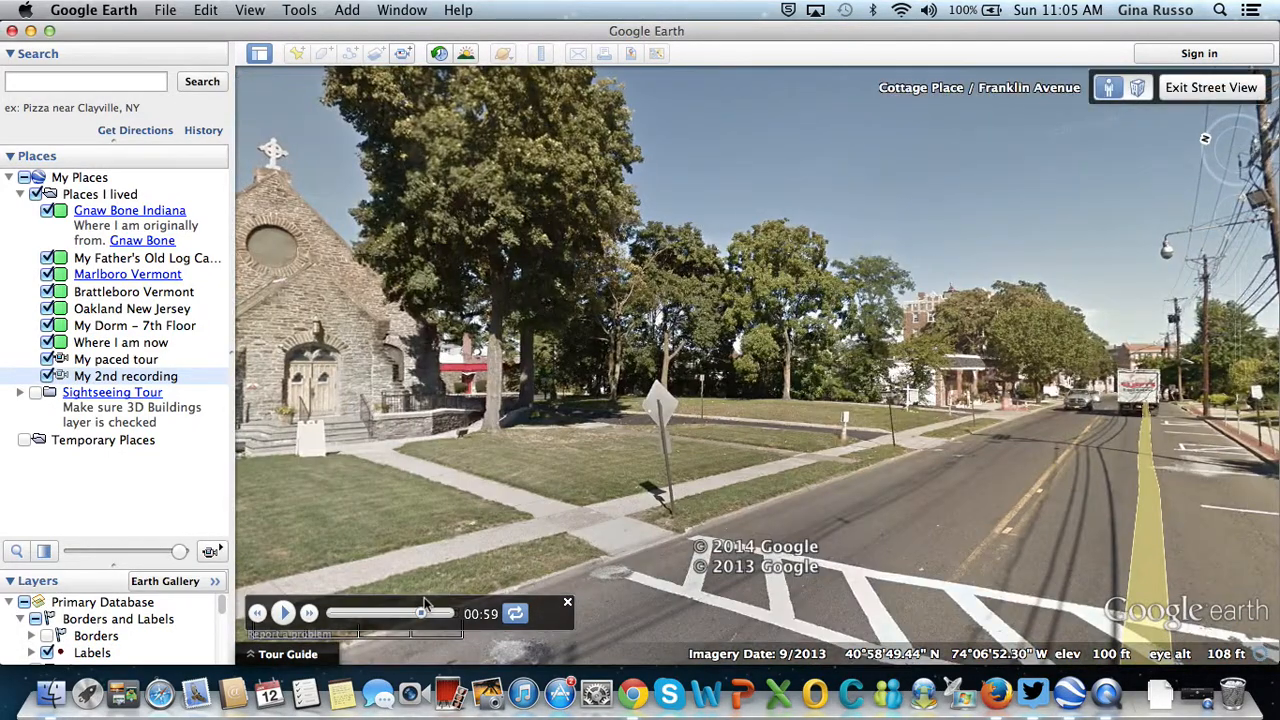
left_click(283, 614)
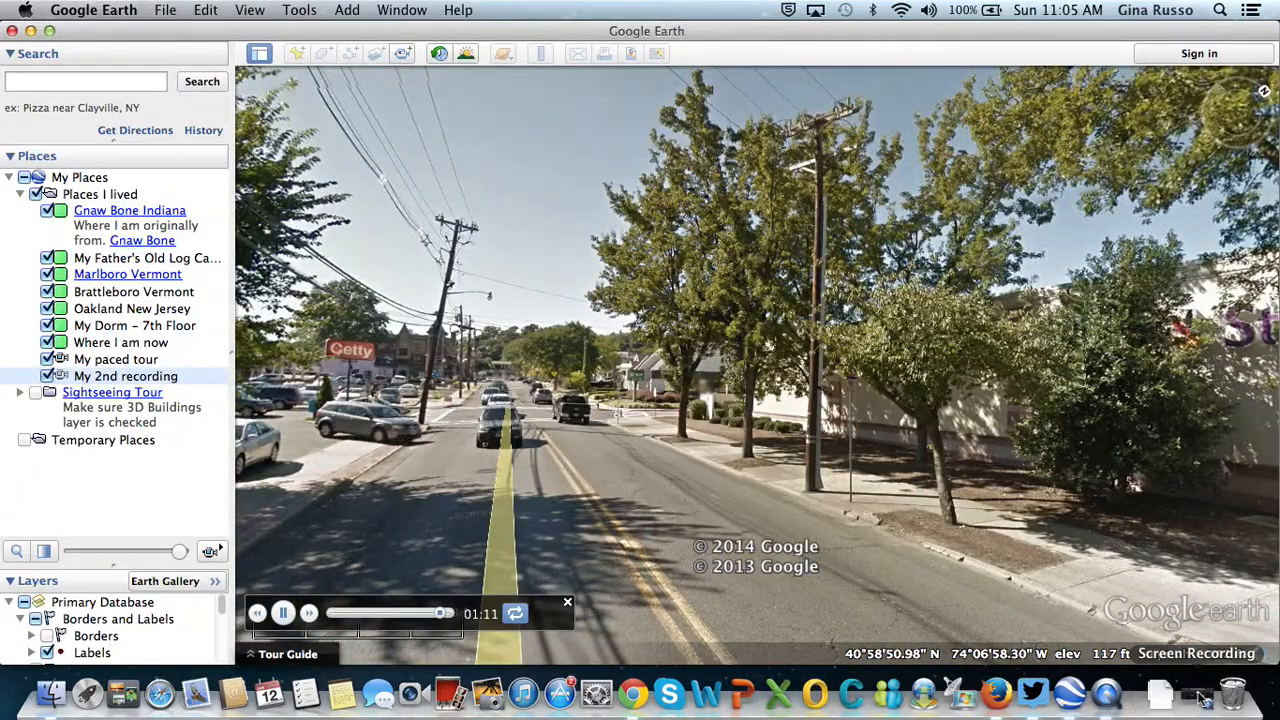
left_click(1204, 700)
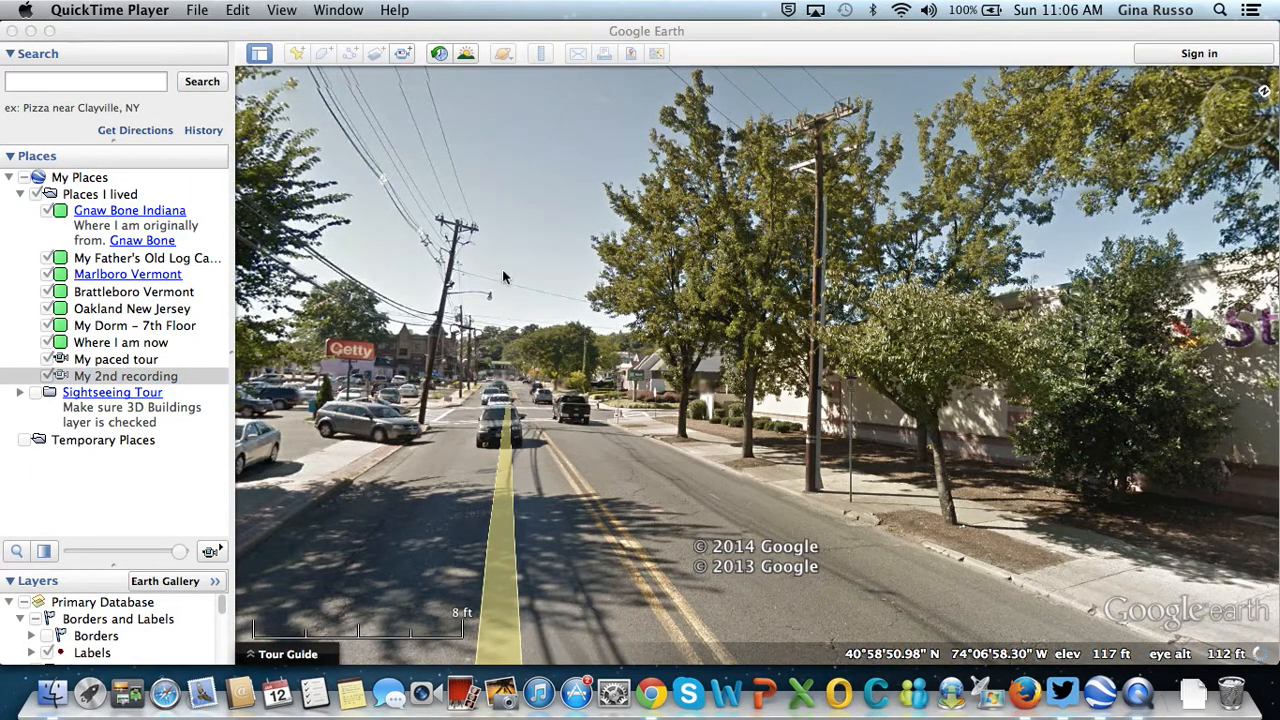